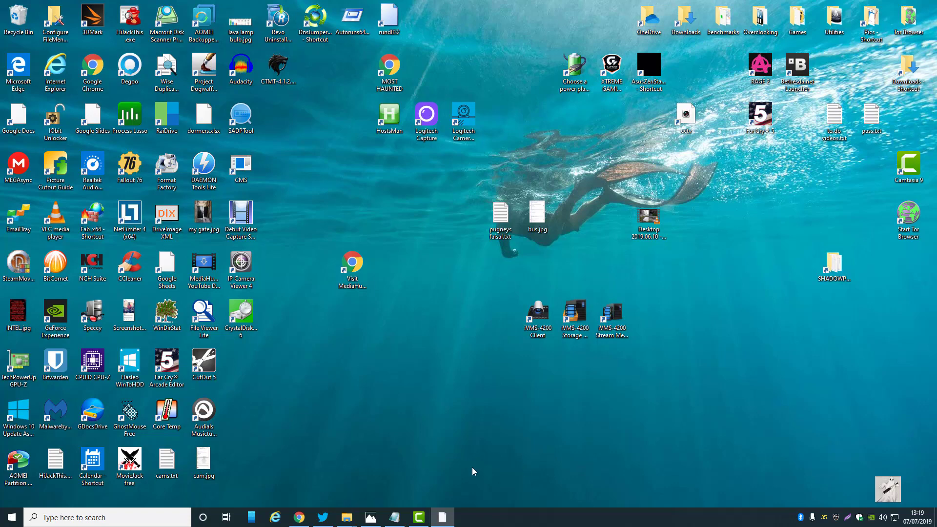
Bring the How to upgrade.txt notes up in Notepad from the taskbar
left_click(441, 519)
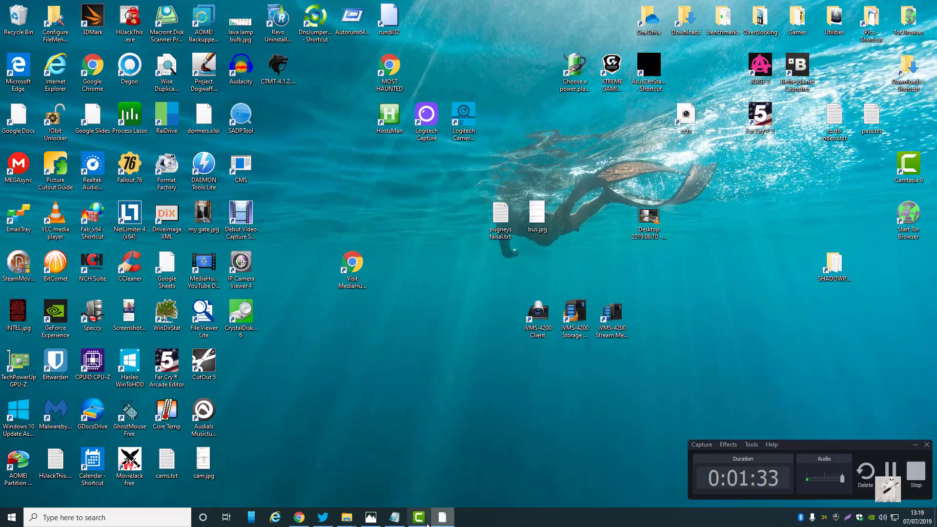
left_click(394, 517)
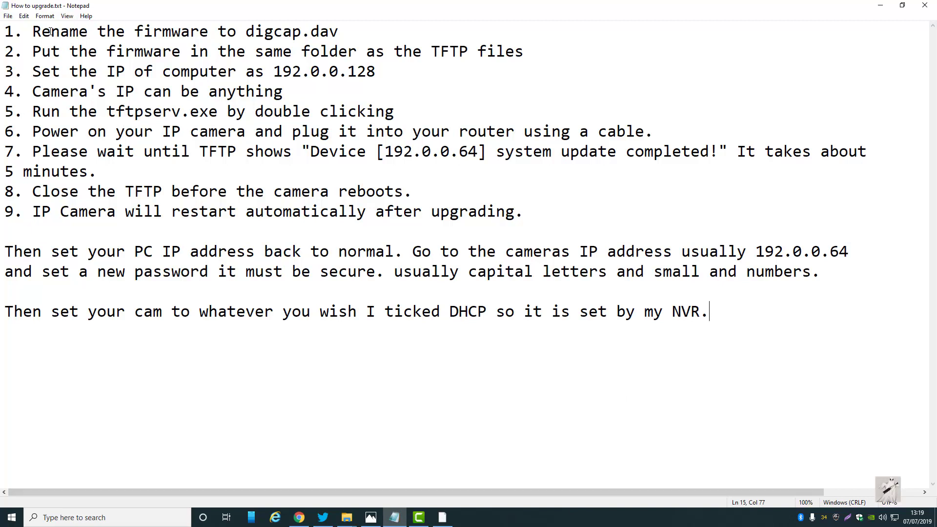
left_click_drag(246, 31, 352, 34)
left_click(353, 34)
left_click_drag(248, 30, 341, 33)
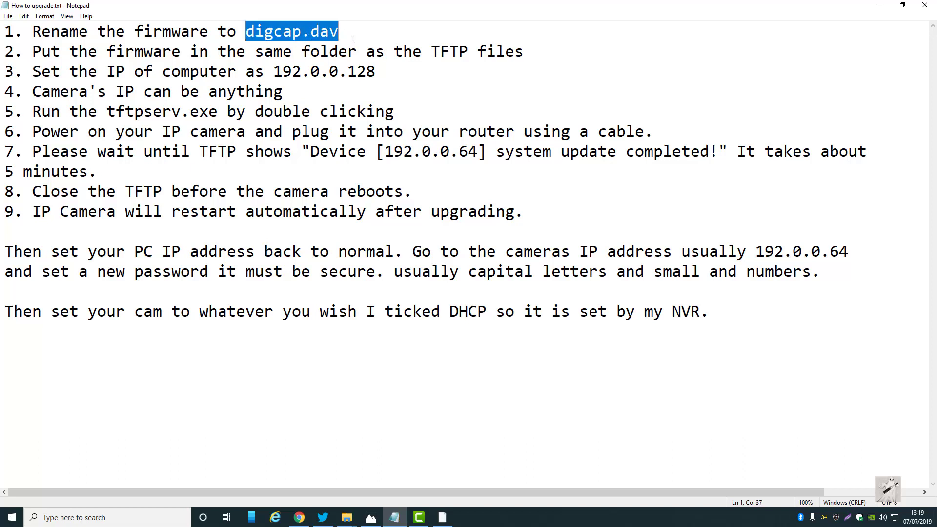
left_click(351, 35)
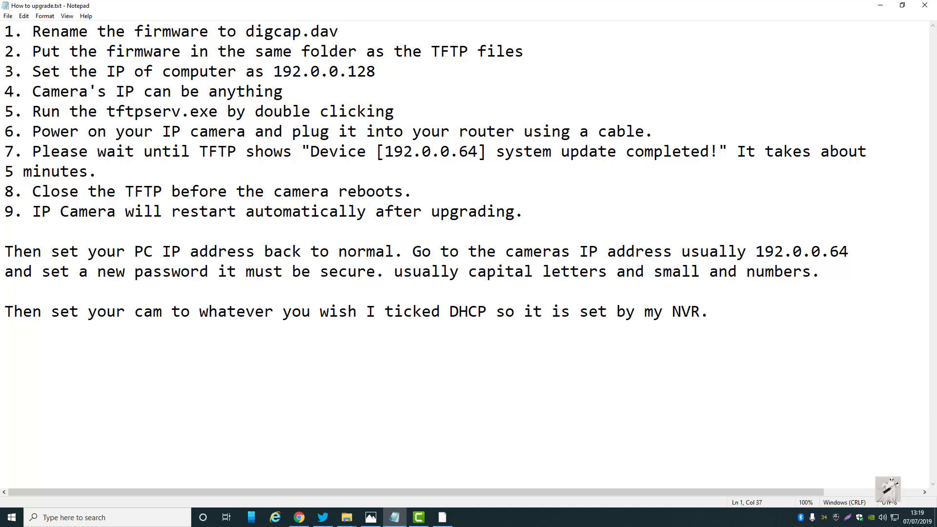
left_click_drag(246, 31, 341, 32)
left_click(404, 74)
left_click_drag(422, 51, 517, 51)
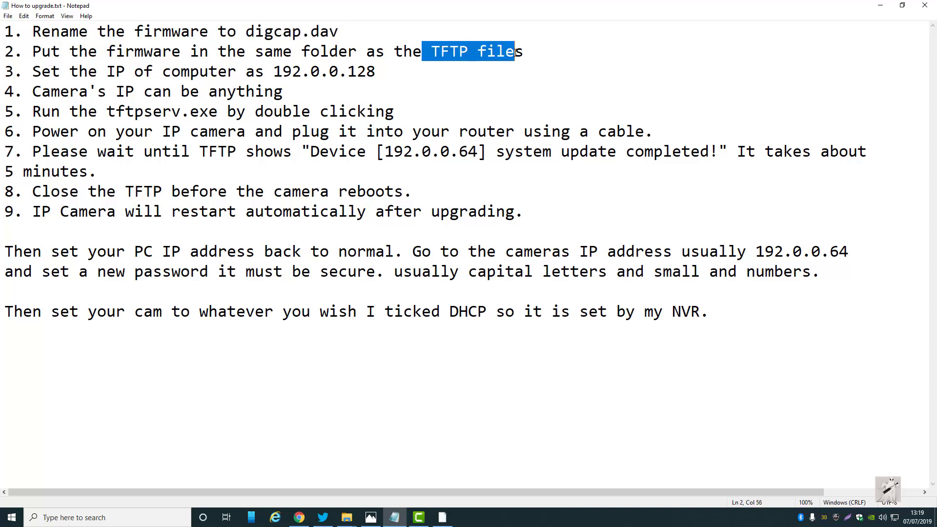
left_click(537, 57)
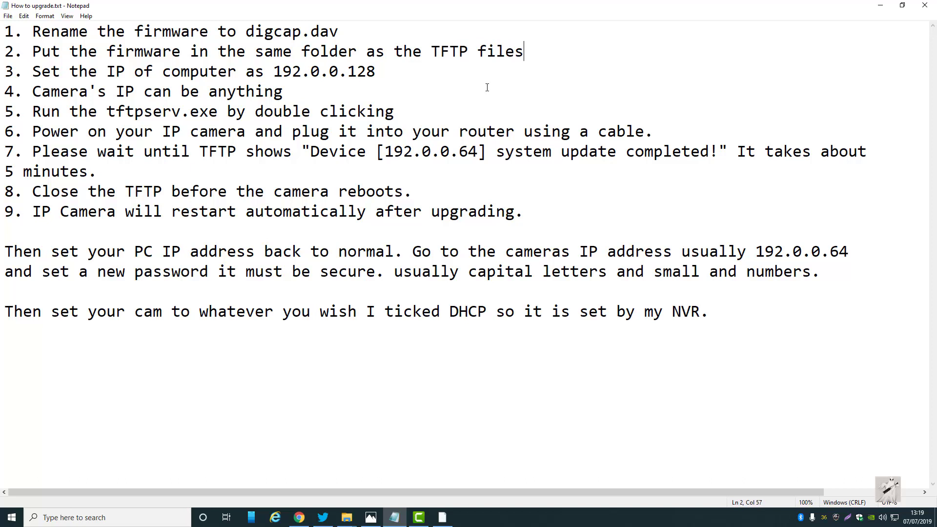
left_click_drag(431, 52, 529, 47)
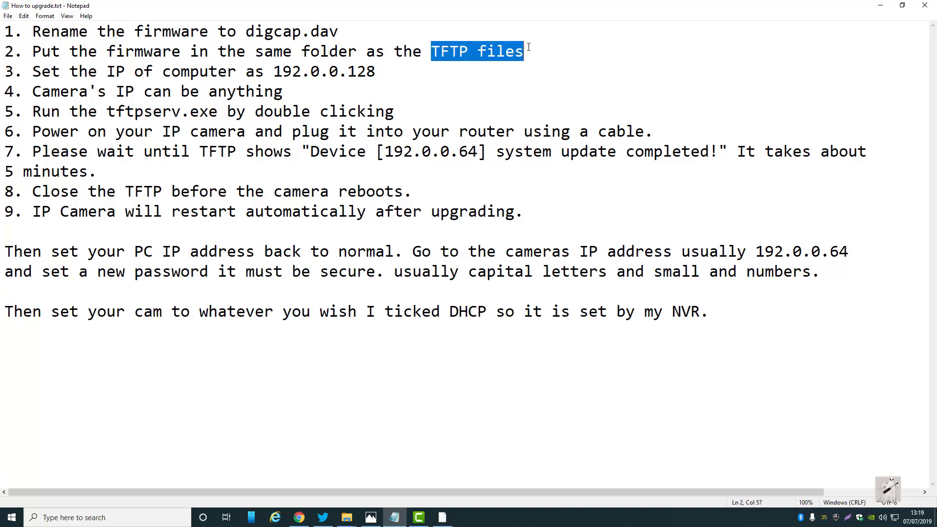
left_click(338, 31)
left_click(455, 51)
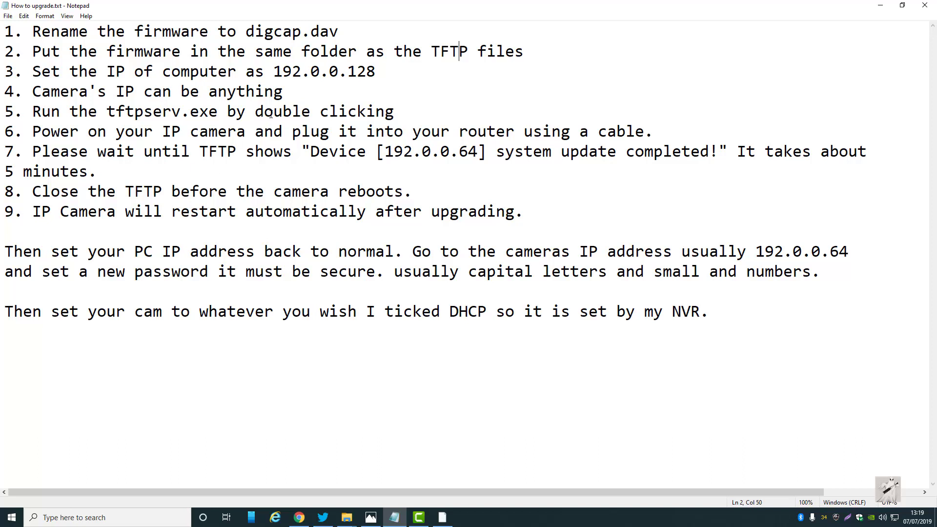
left_click_drag(273, 71, 380, 72)
left_click(415, 87)
key("super")
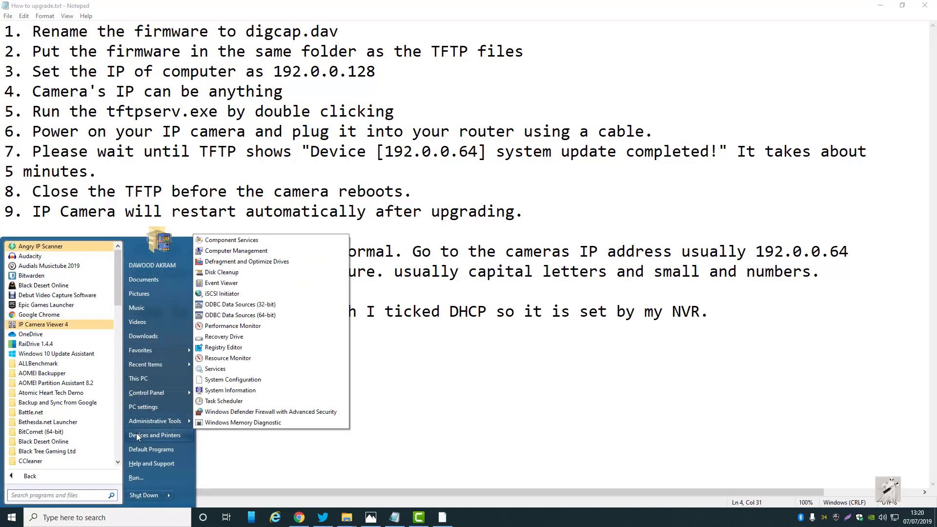
mouse_move(137, 393)
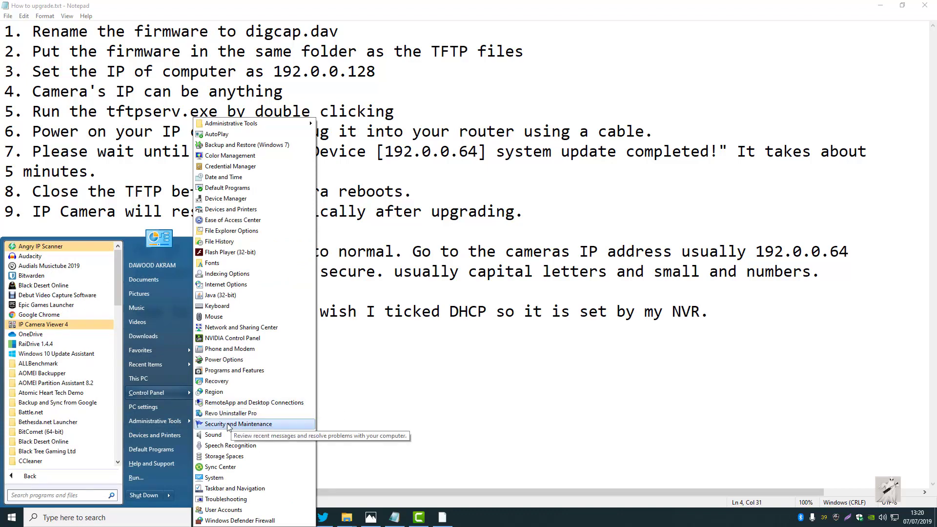
left_click(246, 331)
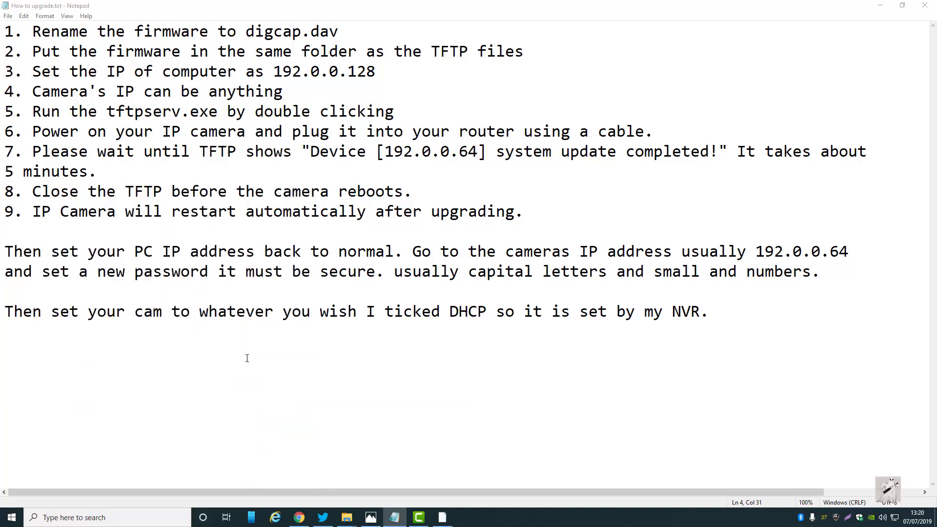
left_click(243, 107)
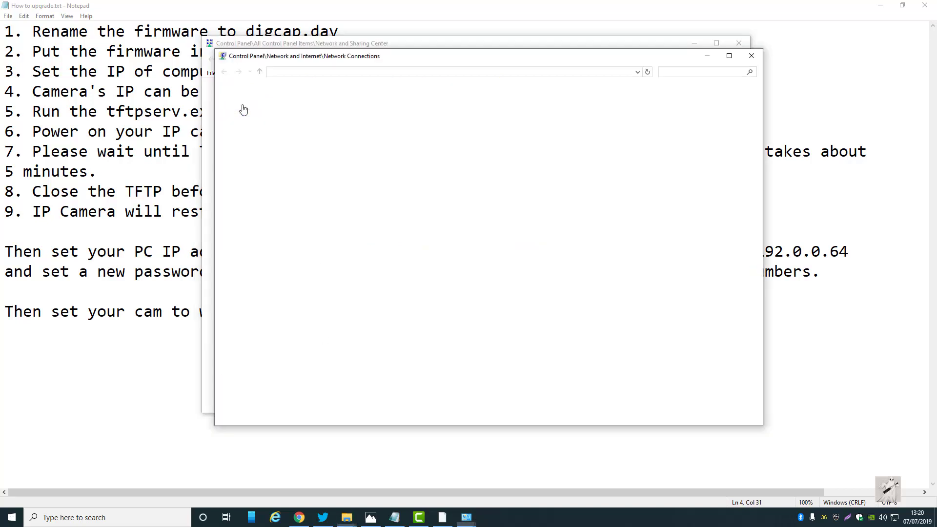
left_click(391, 120)
right_click(390, 119)
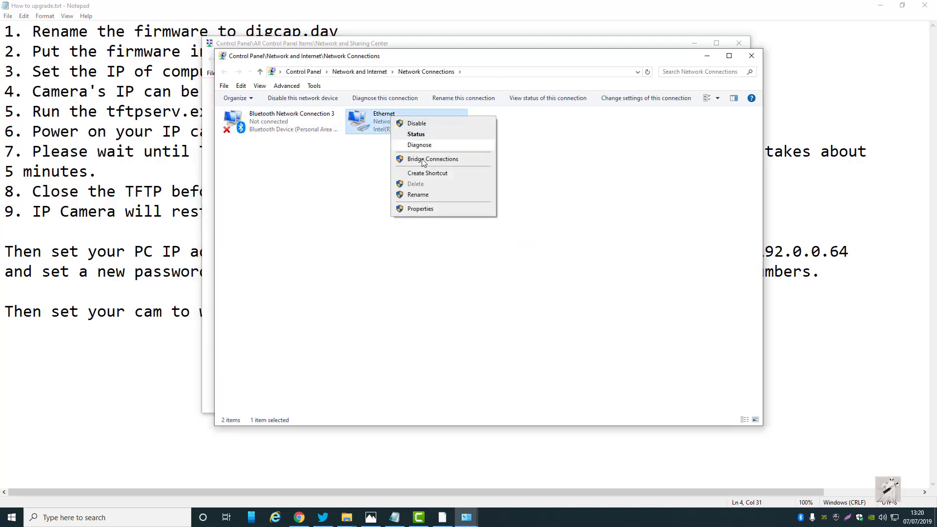
left_click(416, 209)
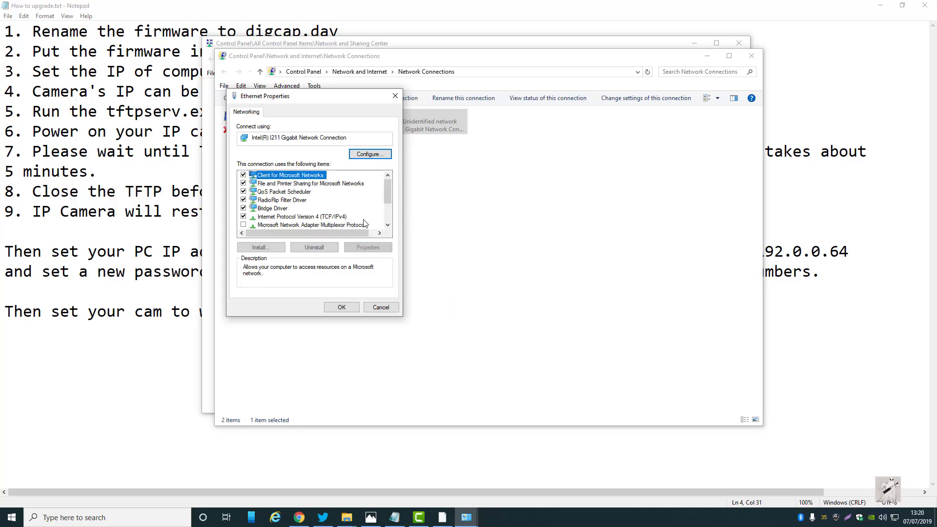
left_click(339, 216)
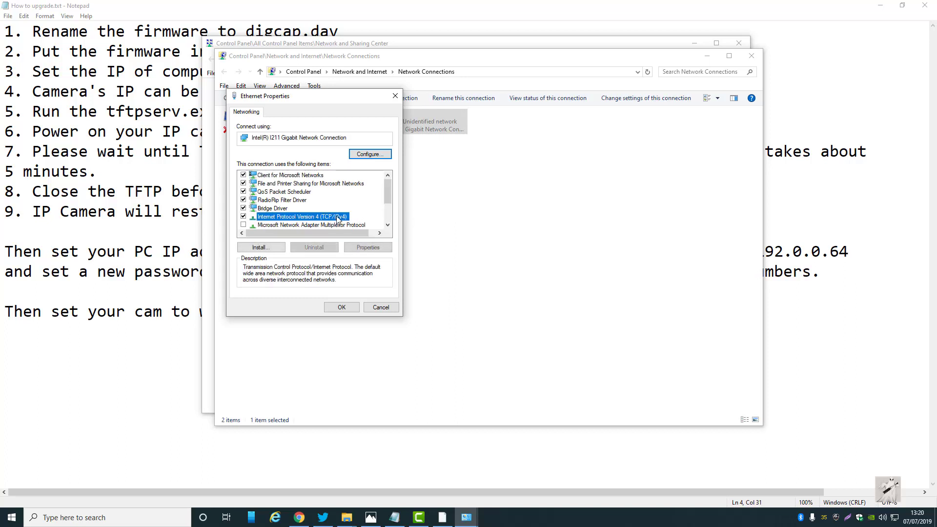
left_click(365, 248)
left_click(261, 204)
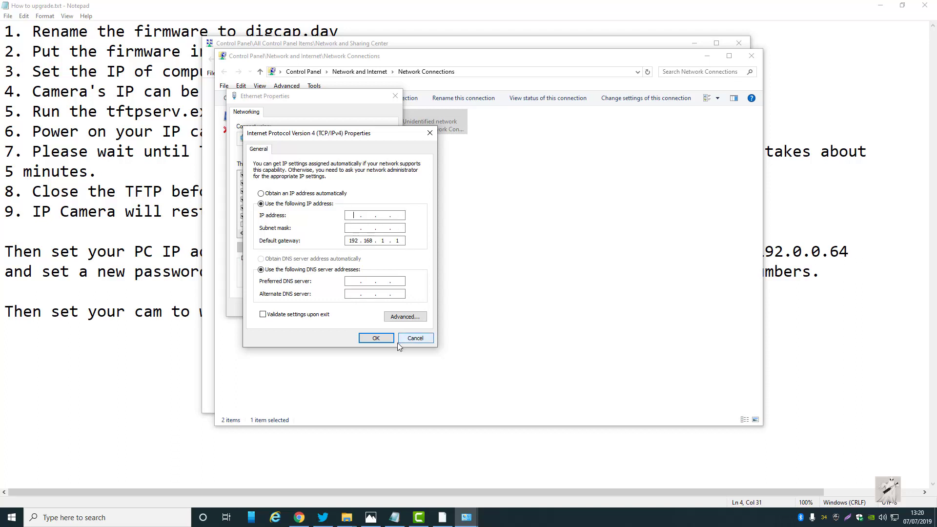
left_click(415, 338)
left_click(380, 308)
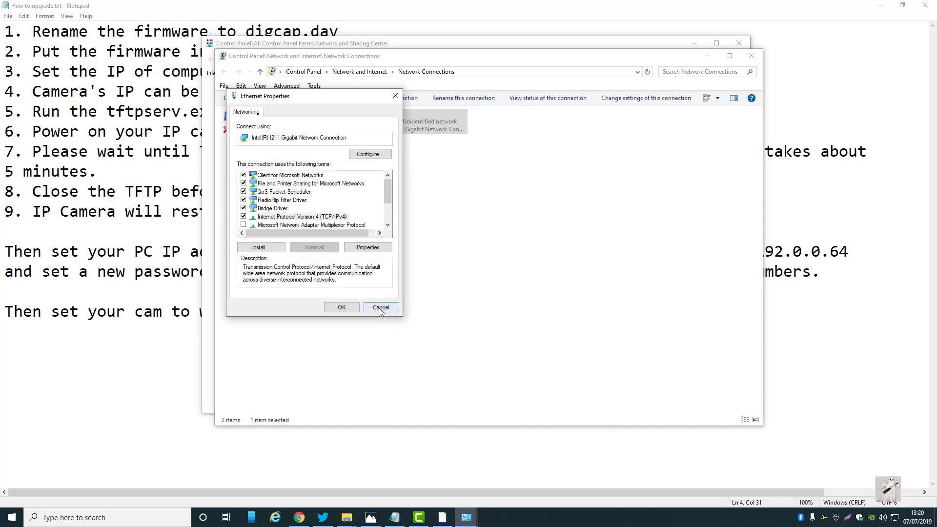
left_click(752, 55)
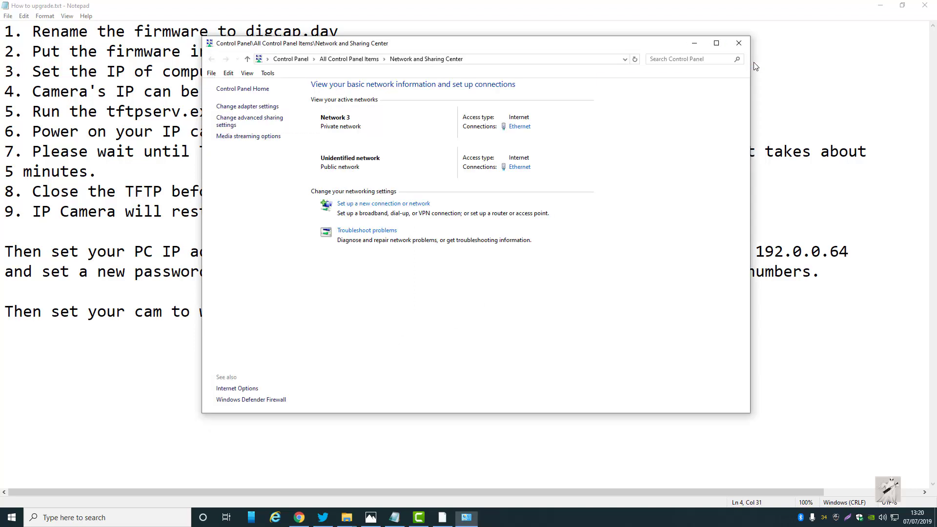
left_click(739, 44)
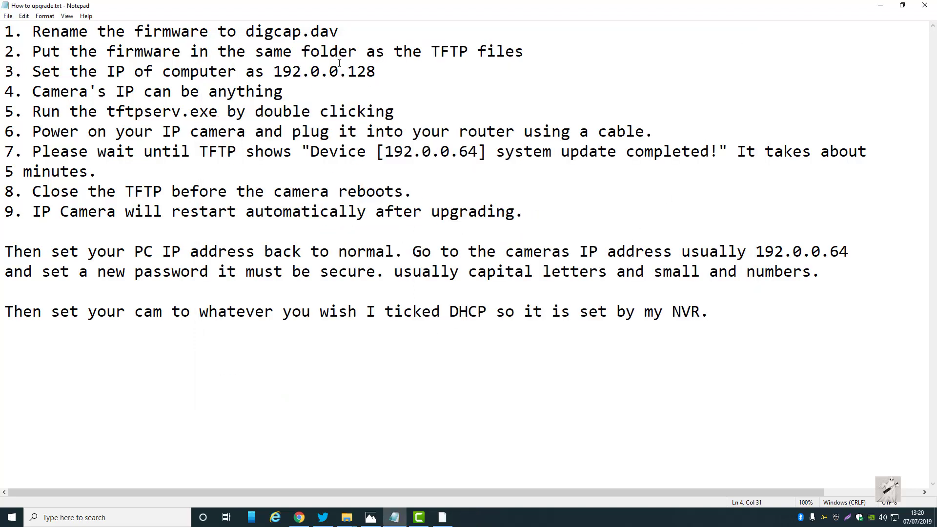
Highlight the IP 192.0.0.128 on line 3, then line 4 about the camera's IP
left_click_drag(272, 71, 383, 72)
left_click(397, 71)
left_click_drag(33, 92, 309, 92)
left_click(359, 99)
Highlight tftpserv.exe on line 5, then bring the Procedure.jpg TFTP log to the front
left_click_drag(106, 111, 211, 112)
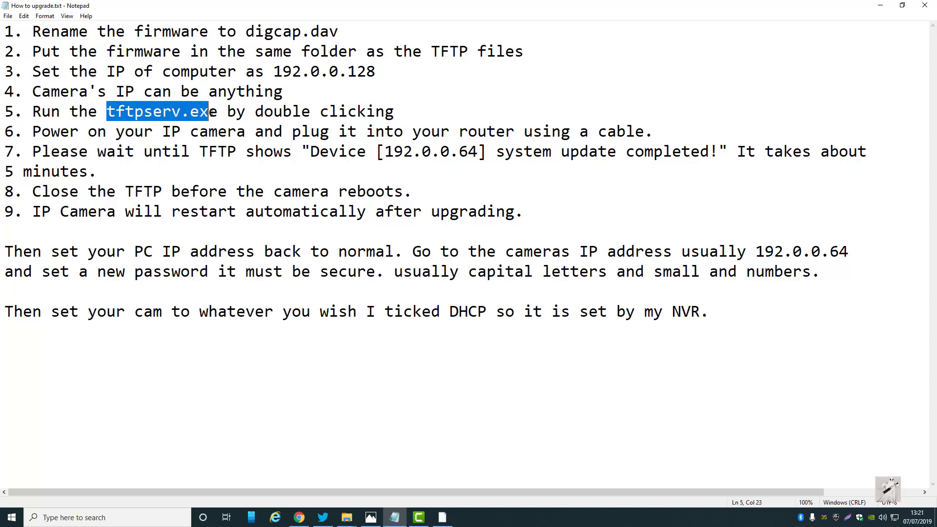
left_click(487, 46)
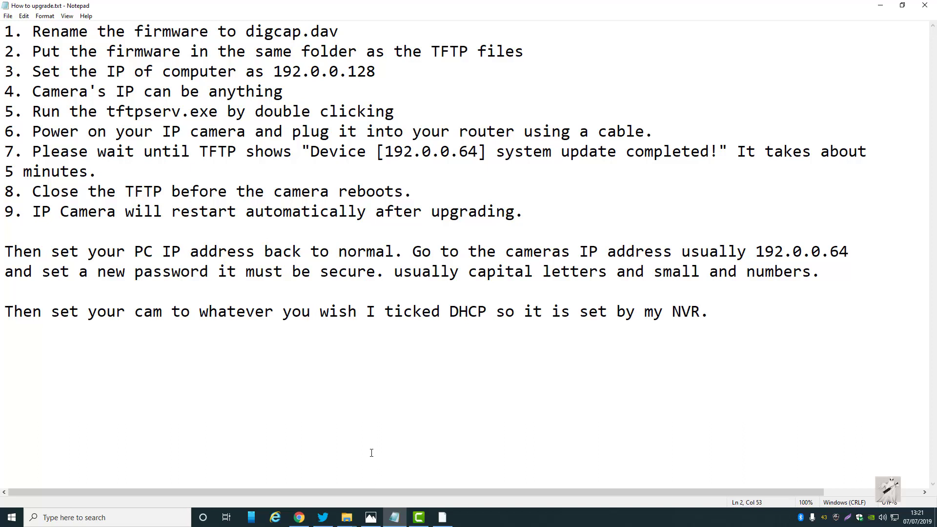
left_click(371, 517)
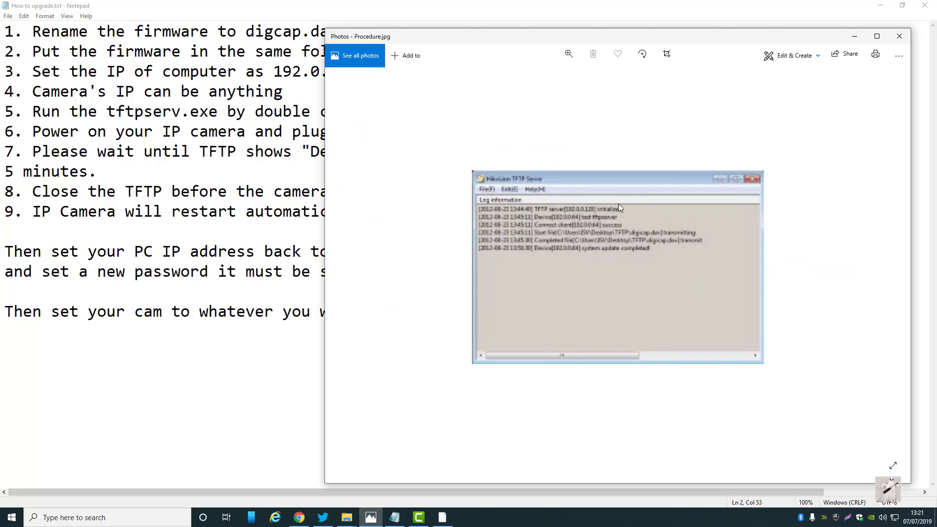
Move Procedure.jpg aside and highlight the step 6 text about powering the camera
left_click(899, 36)
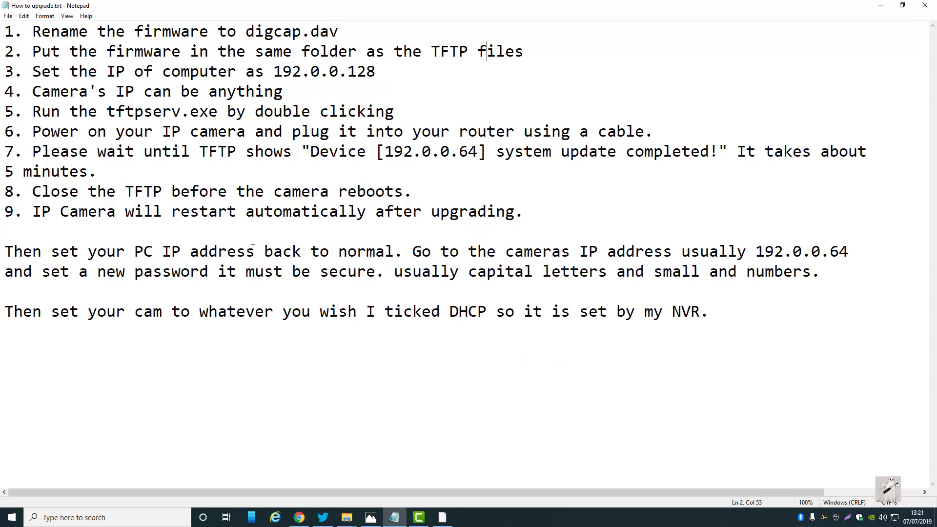
left_click(447, 469)
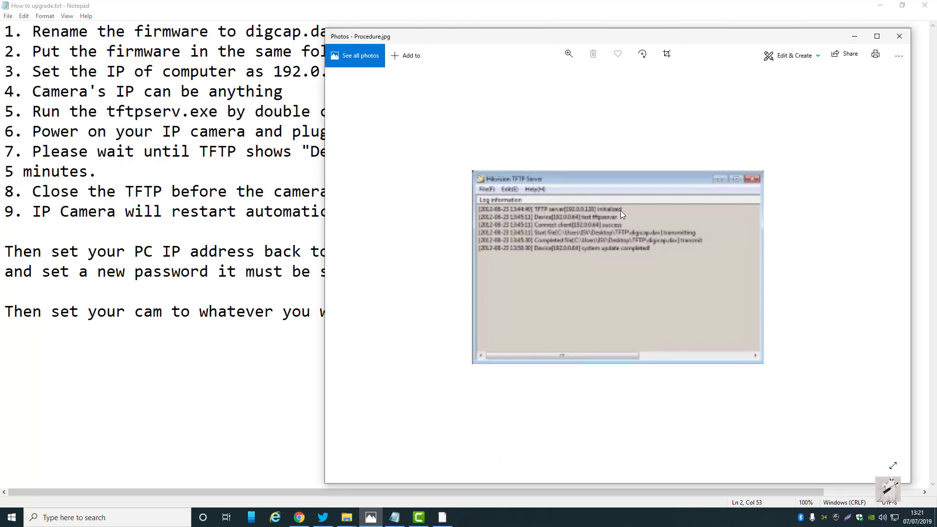
left_click(855, 36)
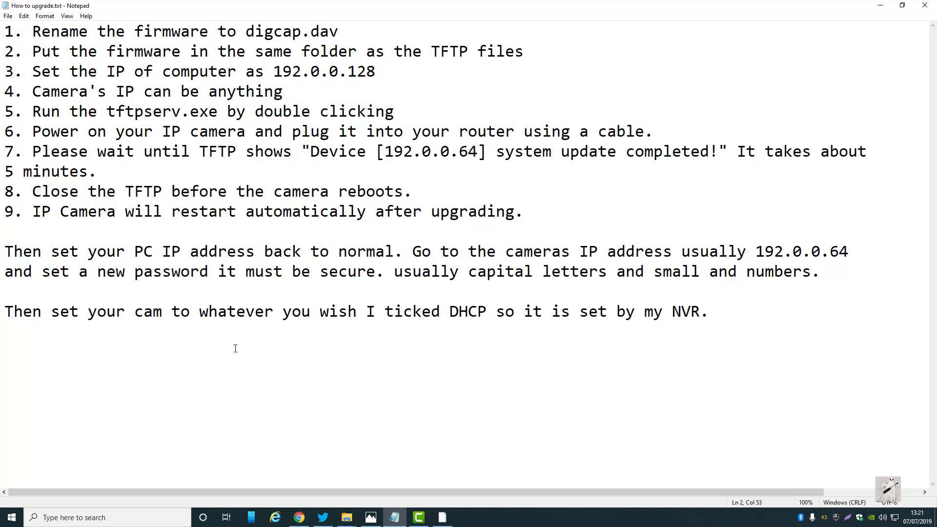
left_click_drag(29, 132, 656, 122)
left_click(660, 122)
Compare step 7's 'system update completed' message with the screenshot, then close Procedure.jpg
left_click_drag(310, 153, 719, 149)
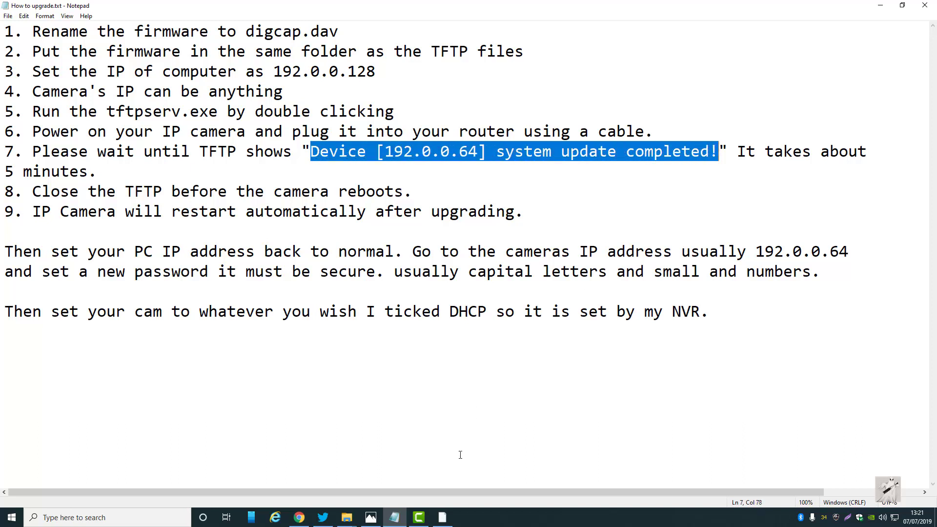
left_click(371, 517)
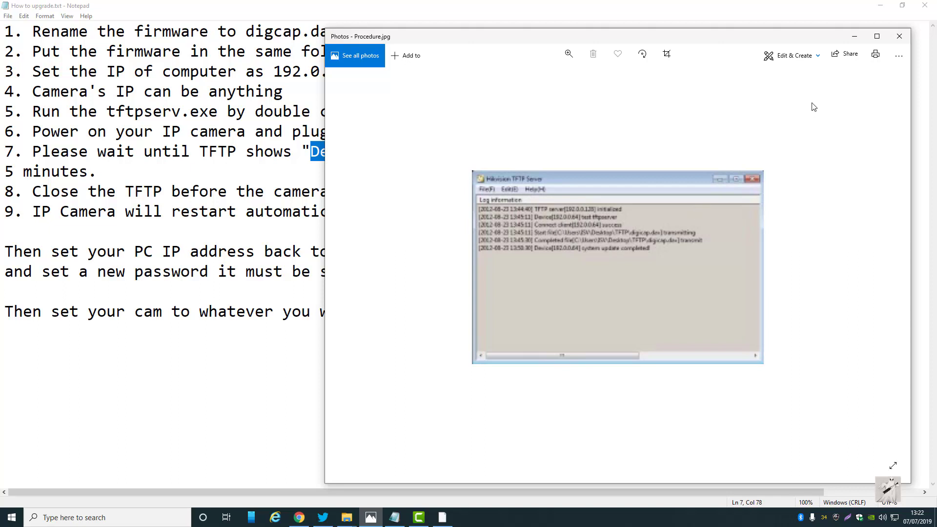
left_click(855, 36)
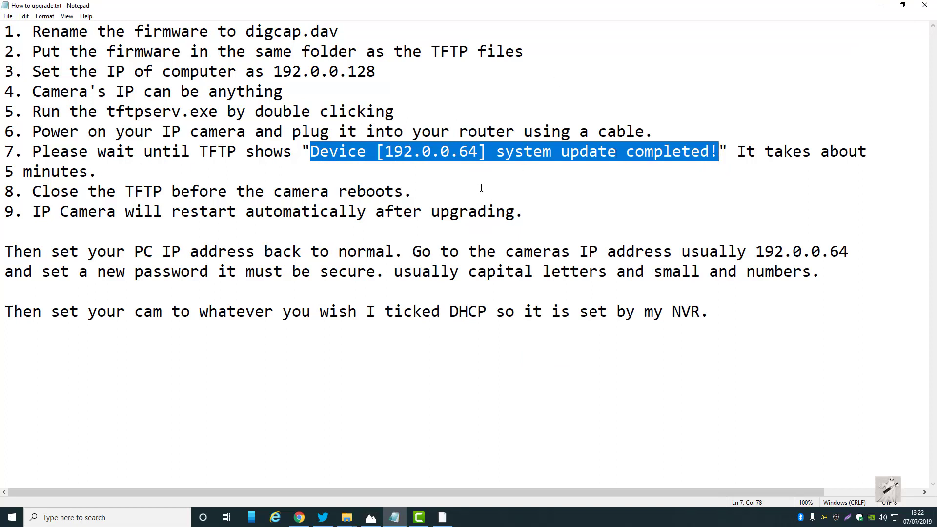
left_click(371, 517)
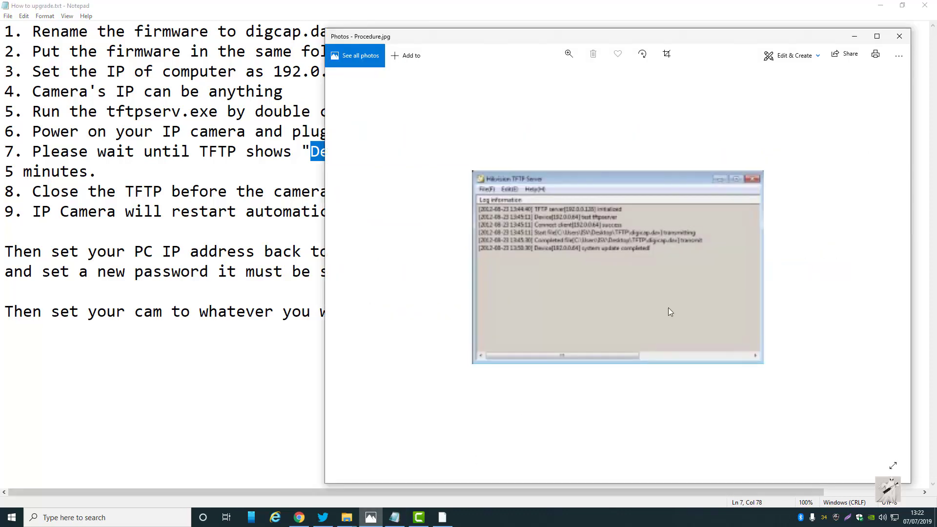
left_click(899, 35)
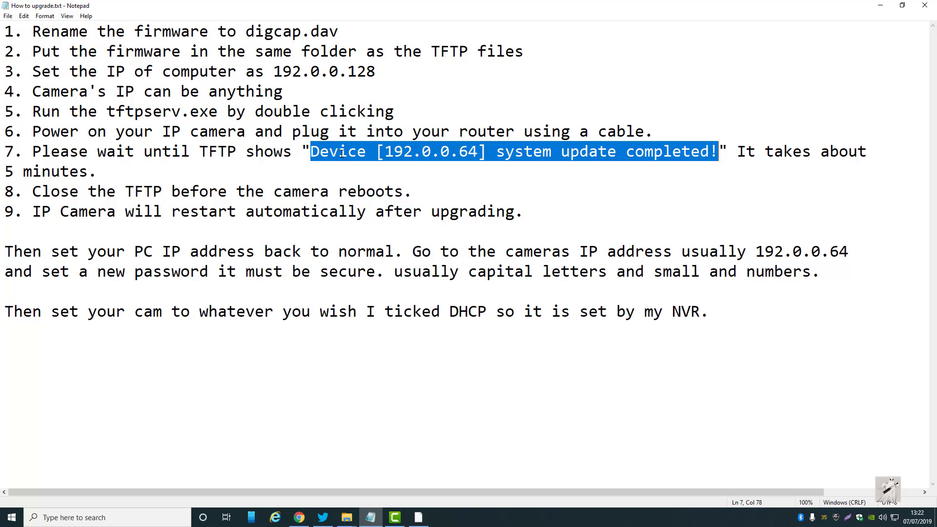
left_click_drag(274, 71, 381, 72)
left_click(382, 72)
left_click_drag(385, 151, 479, 154)
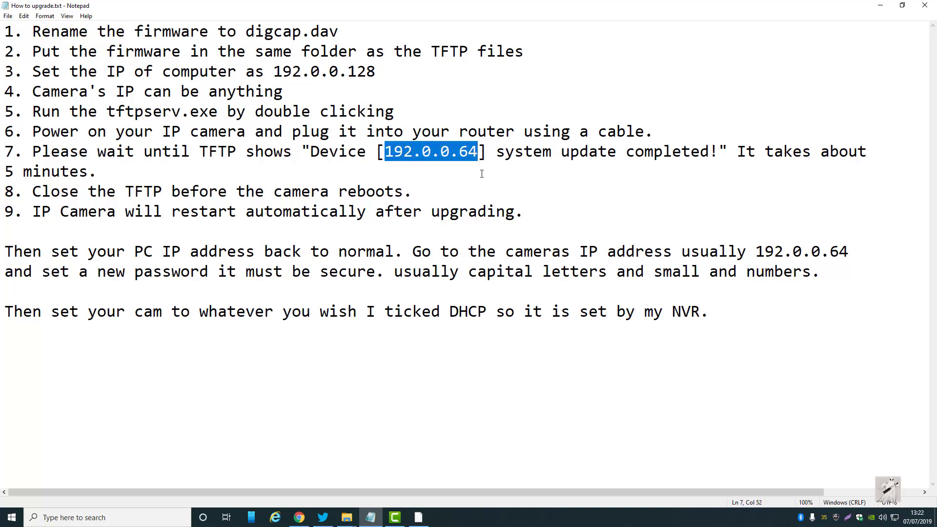
left_click(550, 193)
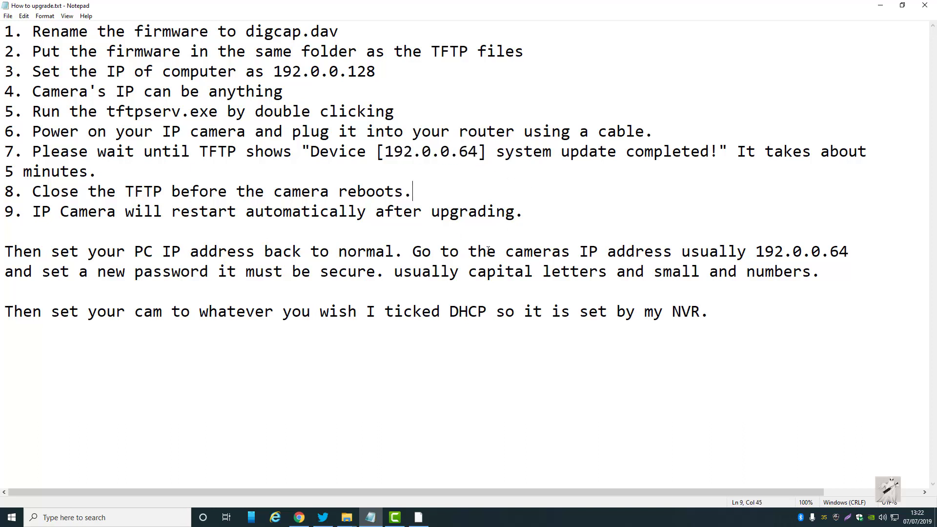
left_click_drag(755, 251, 850, 253)
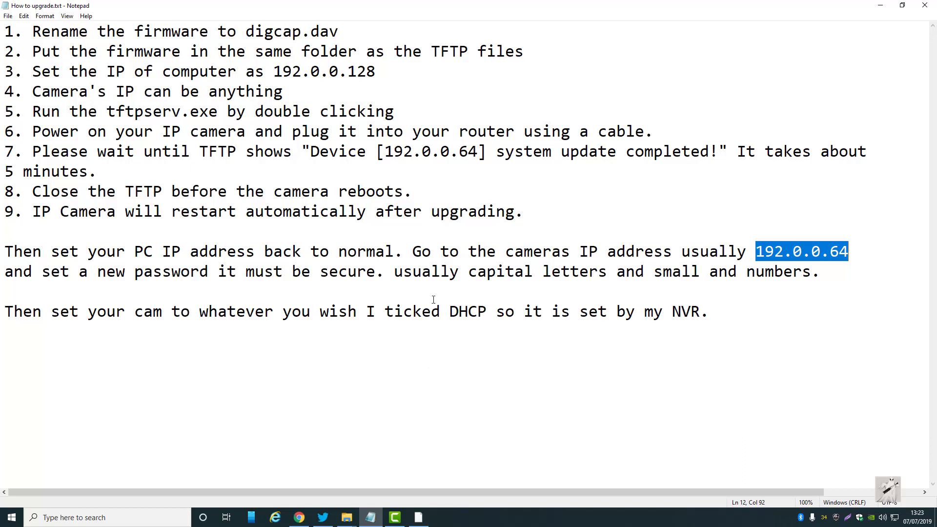
left_click_drag(450, 312, 486, 317)
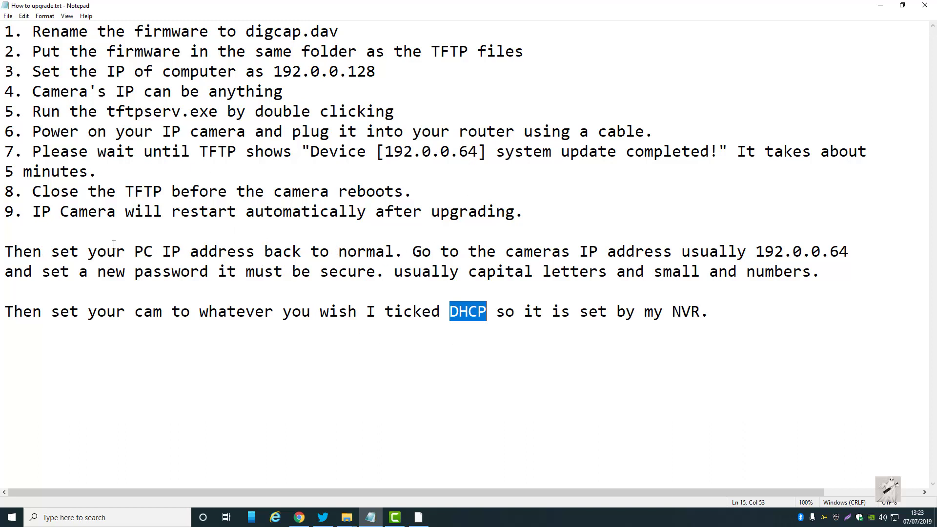
left_click_drag(134, 252, 254, 253)
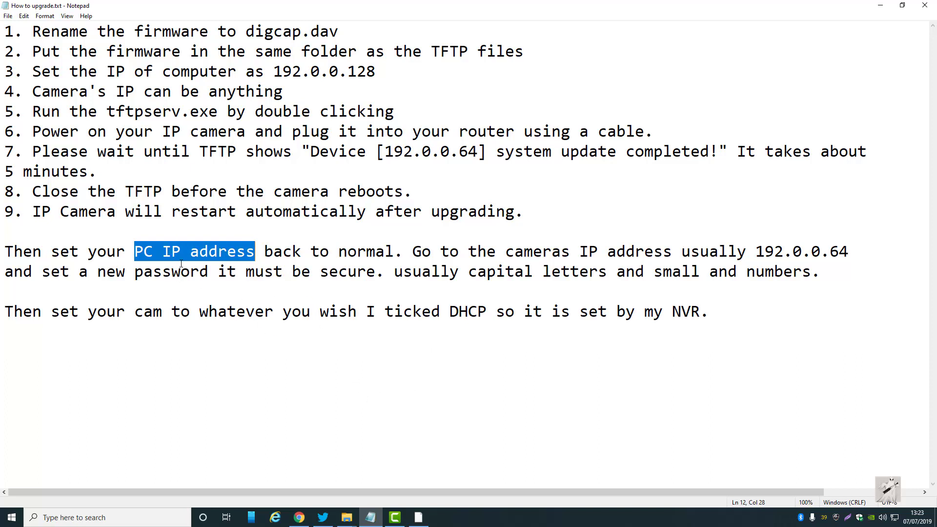
left_click_drag(383, 154, 478, 154)
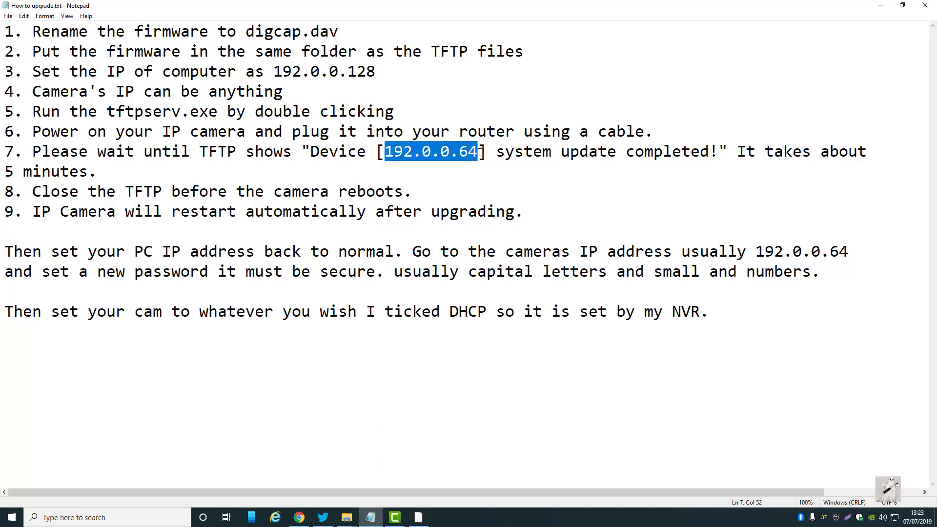
left_click(438, 331)
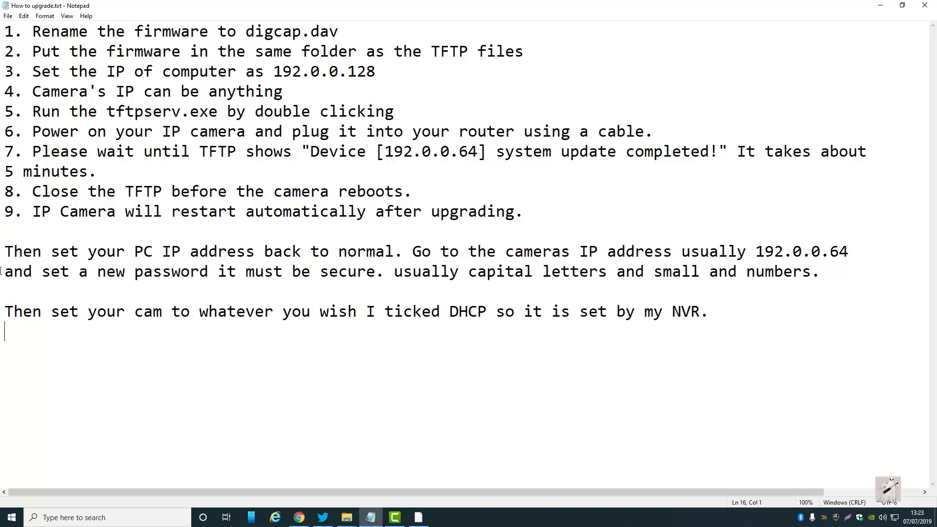
left_click_drag(51, 251, 390, 258)
Cut 'set your PC IP address back to normal' and retype it on a new line after NVR
right_click(390, 258)
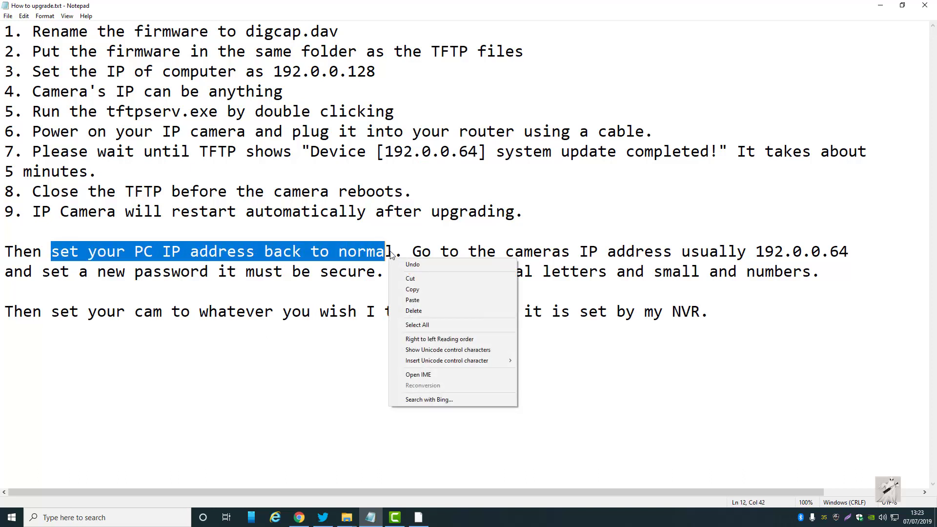
left_click(410, 290)
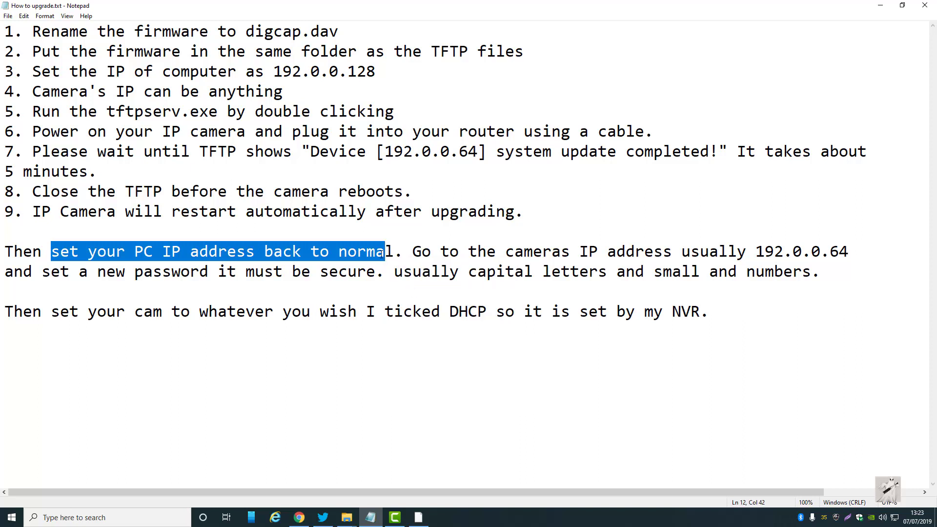
right_click(379, 253)
left_click(401, 274)
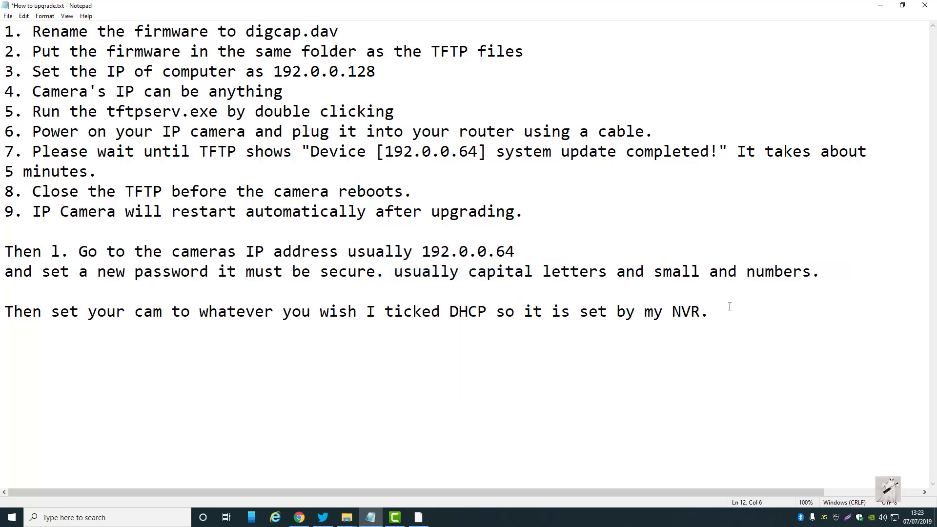
left_click(786, 312)
key("Return")
key("Return")
type("set your PC IP address back to normal")
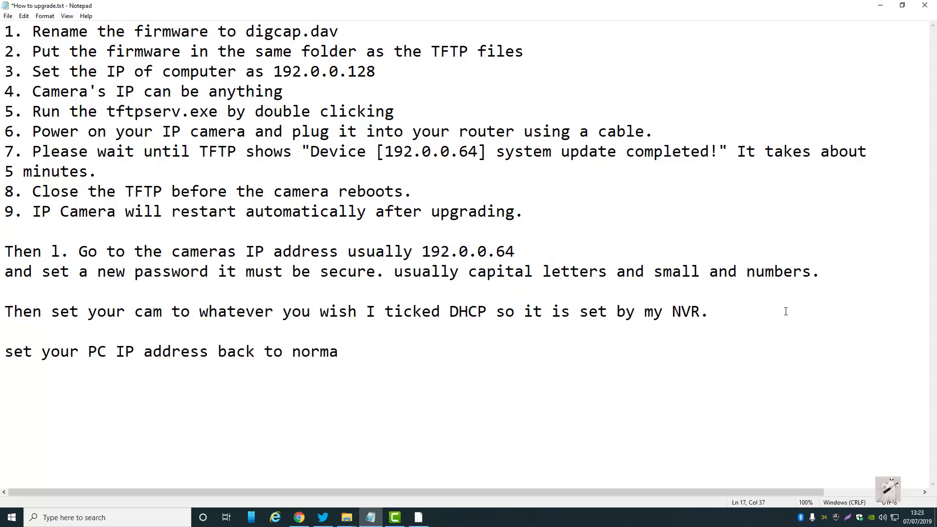